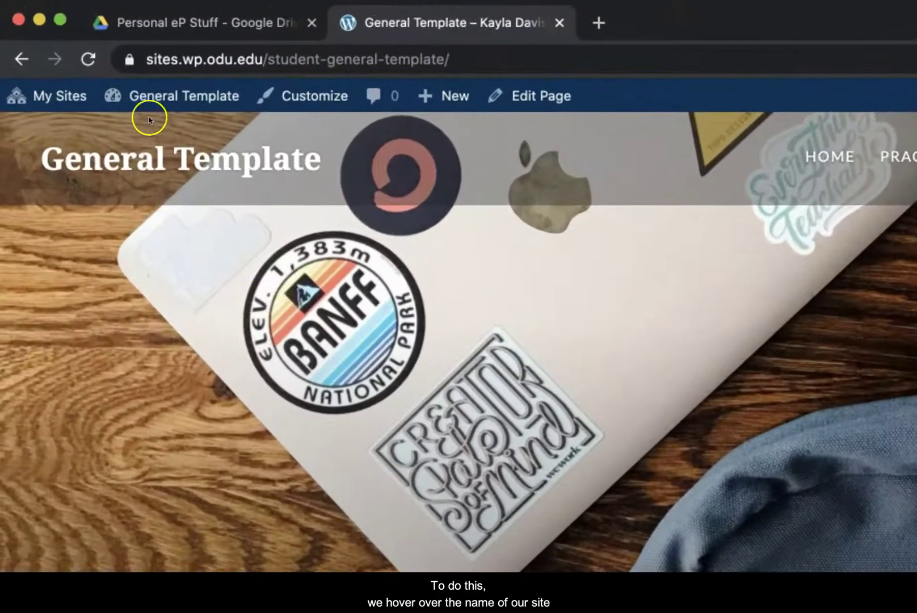
Show the General Template dropdown in the admin bar with Dashboard, Themes, Widgets and Menus
mouse_move(70, 52)
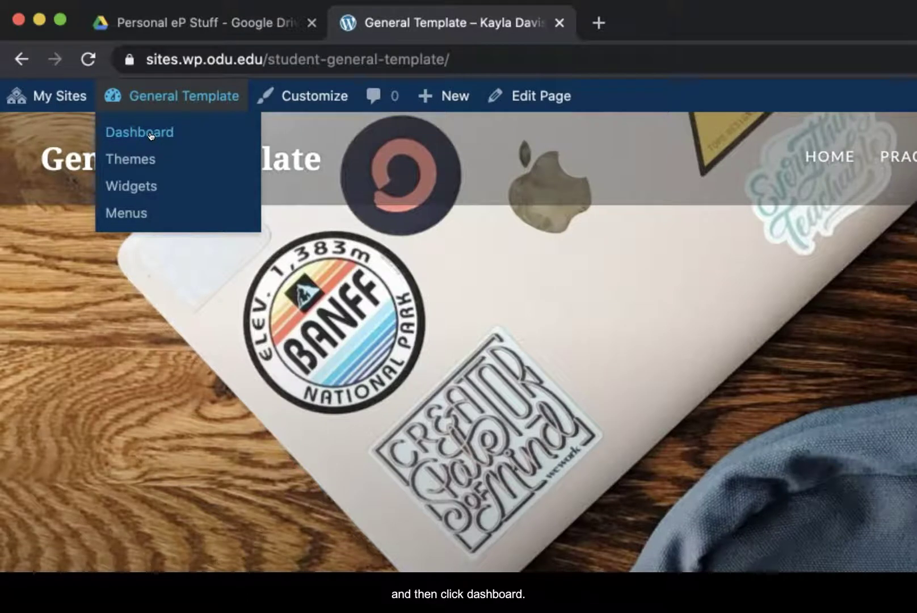
Go to the General Template admin dashboard and head to the Plugins section
left_click(150, 134)
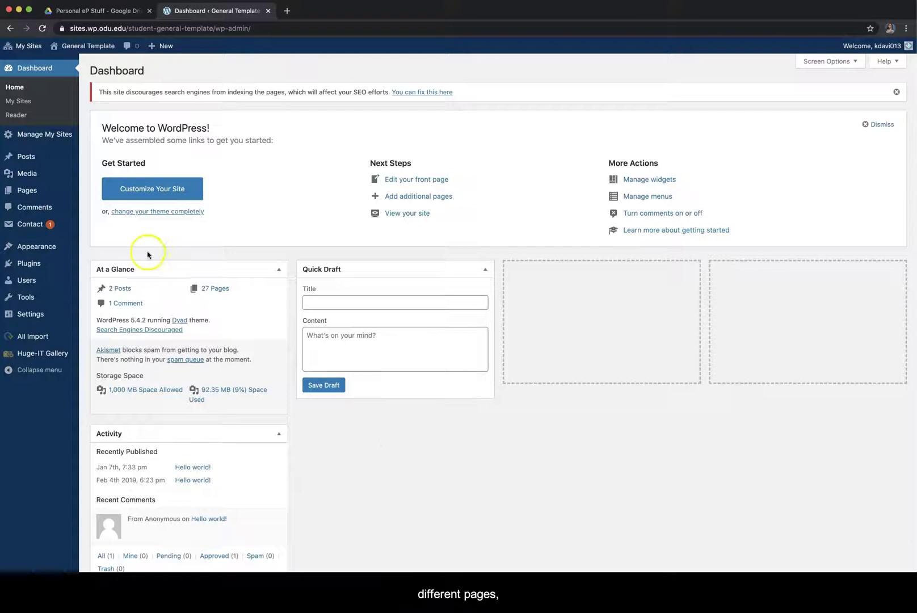
mouse_move(49, 198)
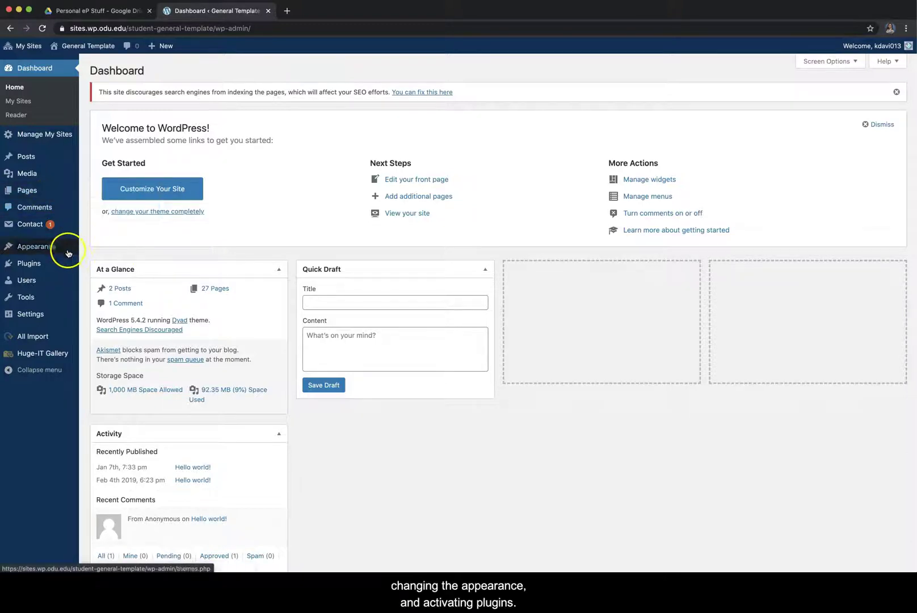
mouse_move(57, 248)
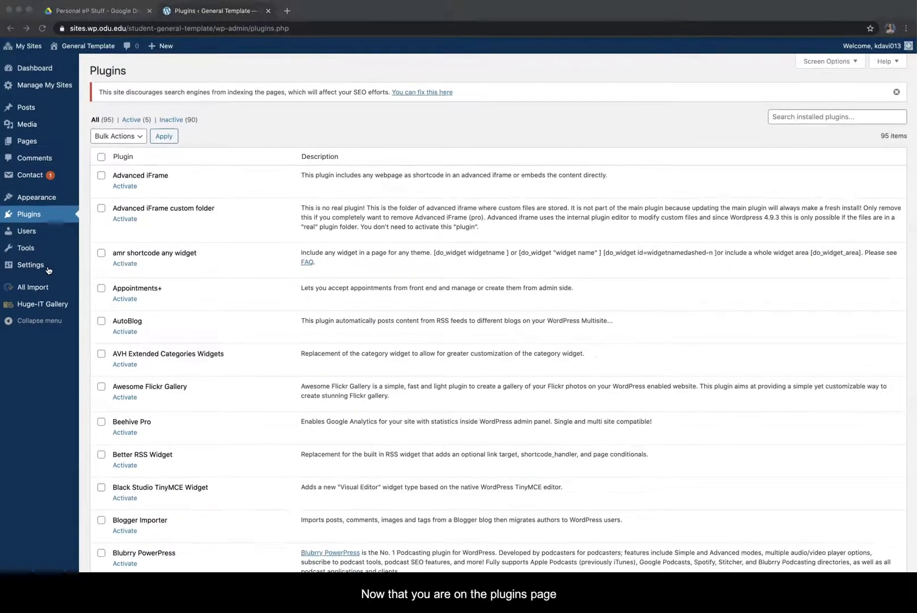
Activate the Advanced iFrame plugin and go to its Settings page
left_click(299, 387)
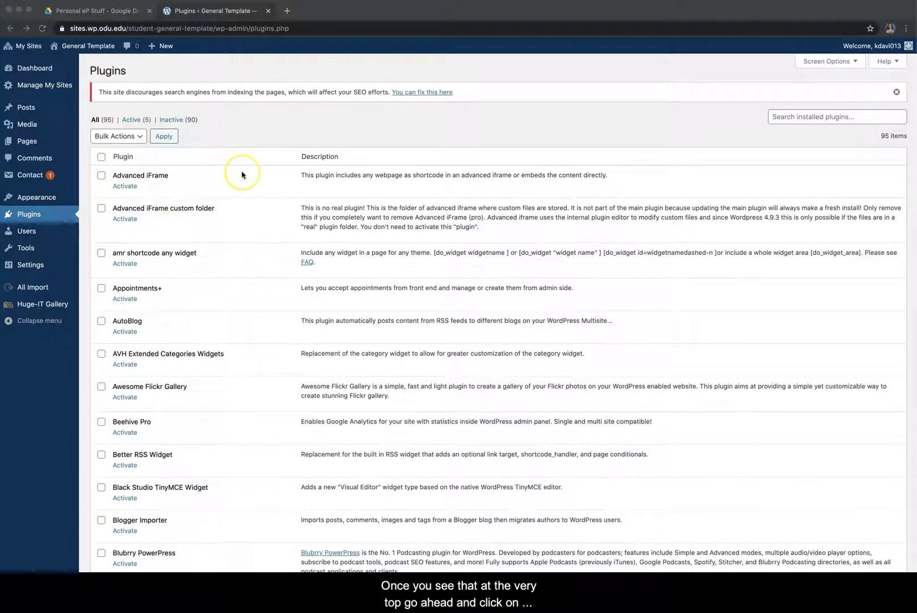
left_click(121, 190)
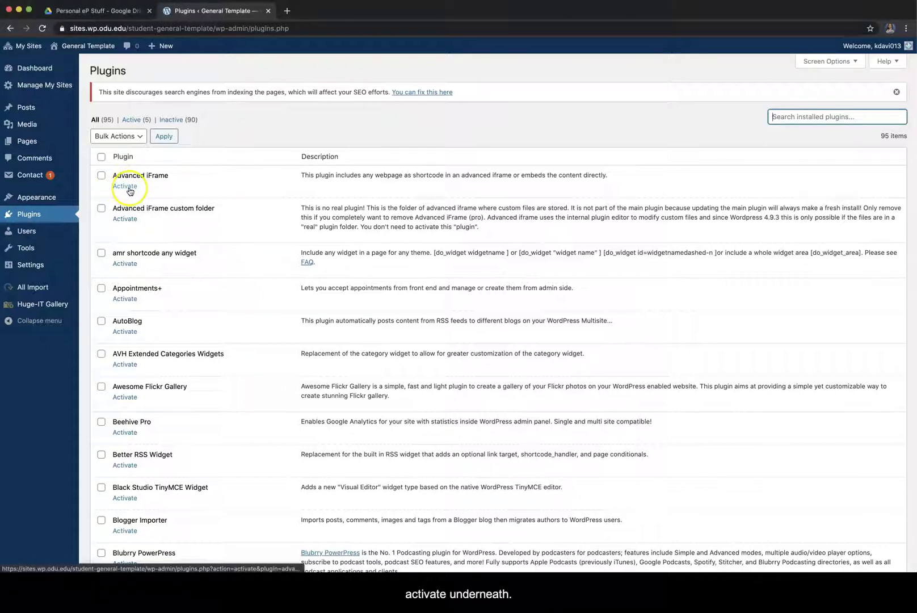
left_click(129, 188)
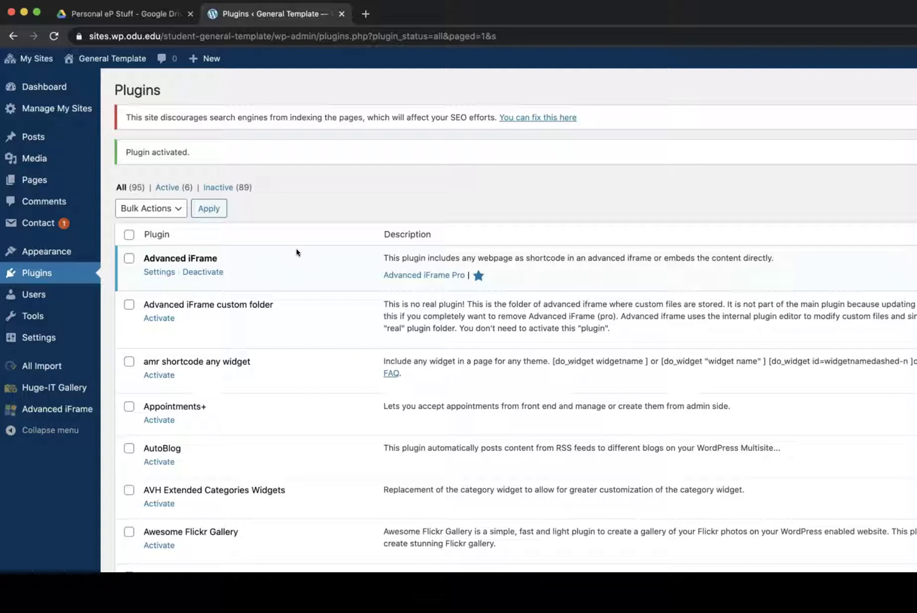
left_click(158, 274)
left_click(159, 274)
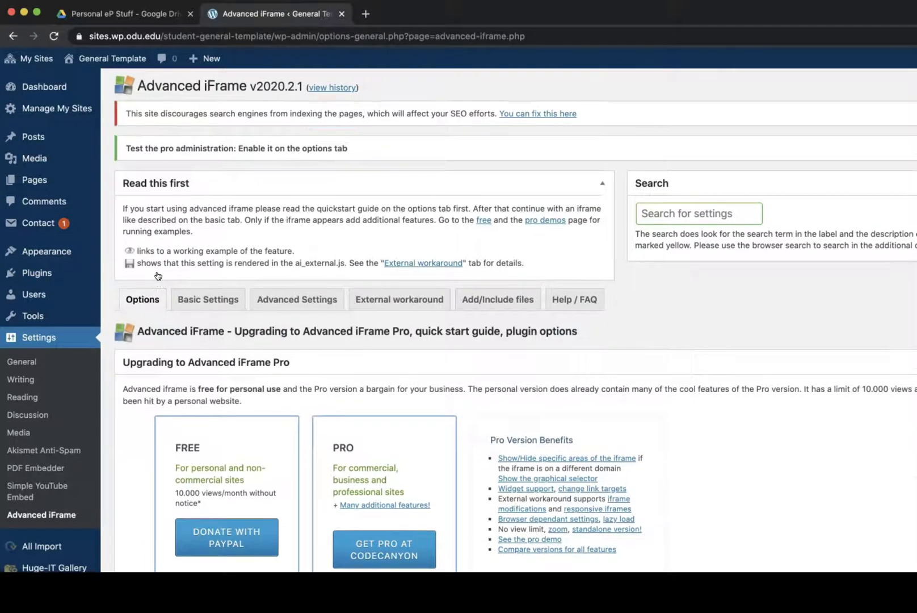
left_click(457, 343)
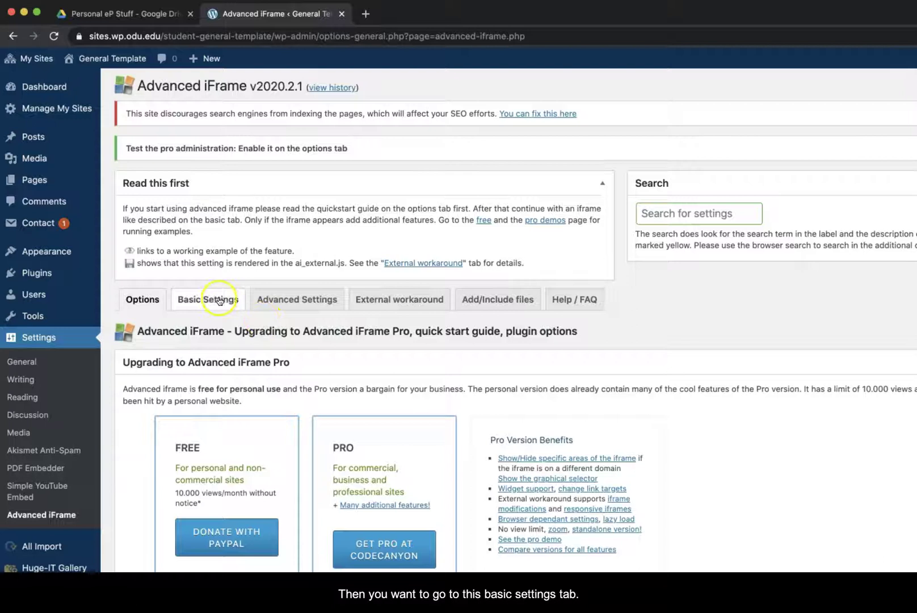
left_click(180, 299)
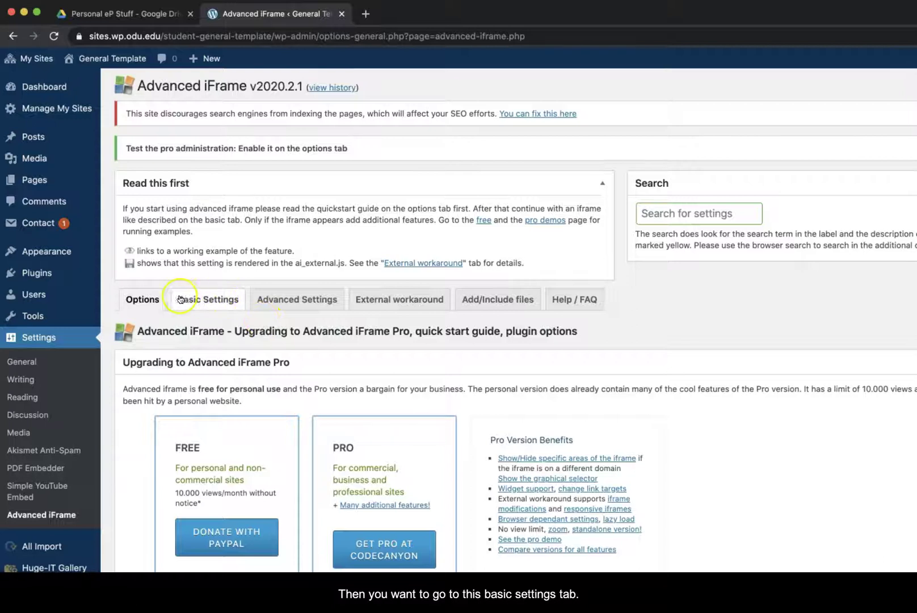
left_click(222, 300)
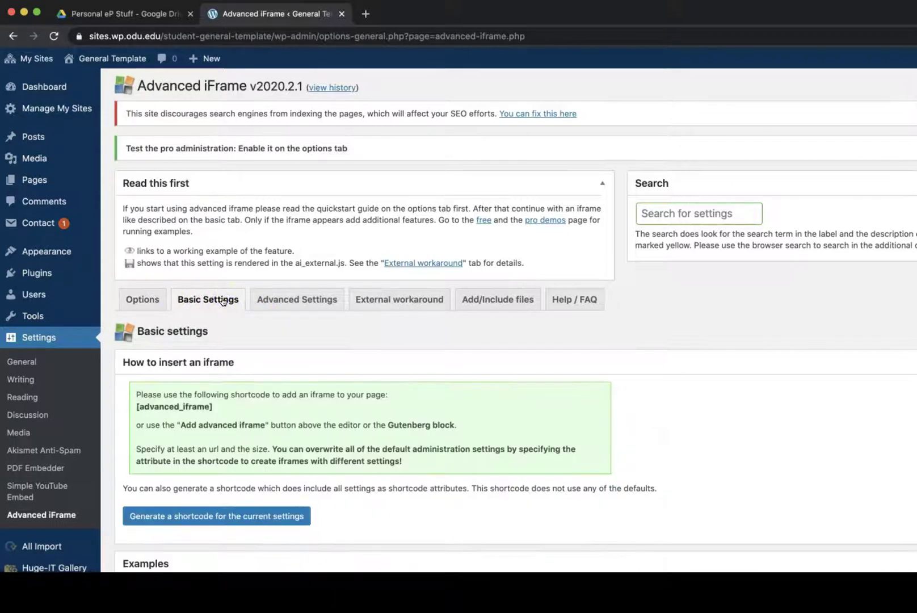
scroll(417, 482, "down", 5)
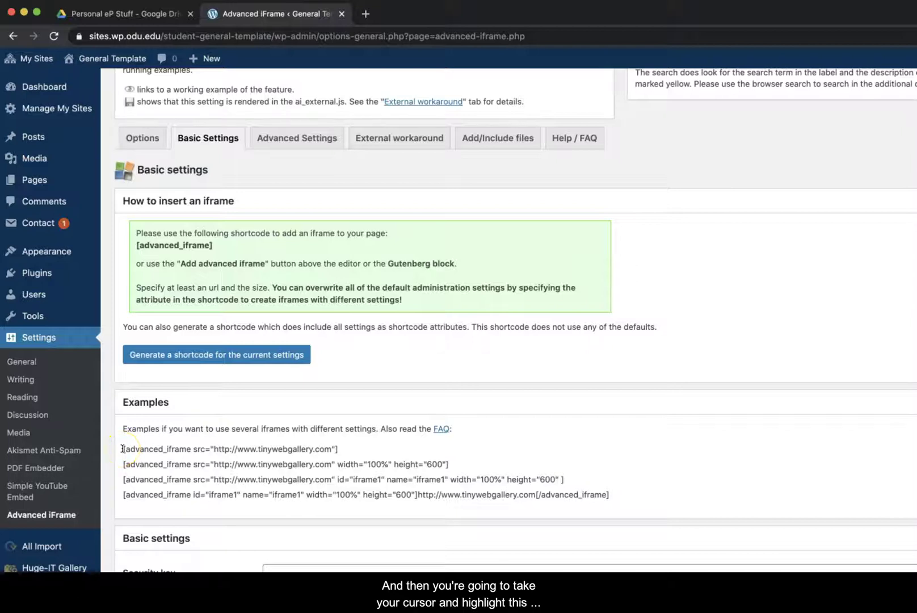
left_click_drag(123, 449, 342, 449)
key("super+c")
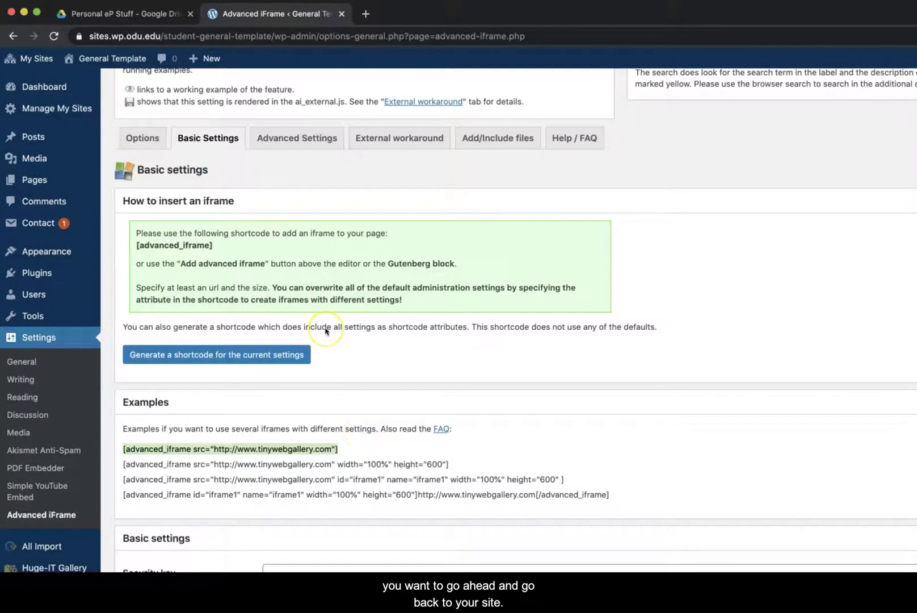
Edit the About Me page and paste the copied shortcode on a new Classic block line
left_click(102, 60)
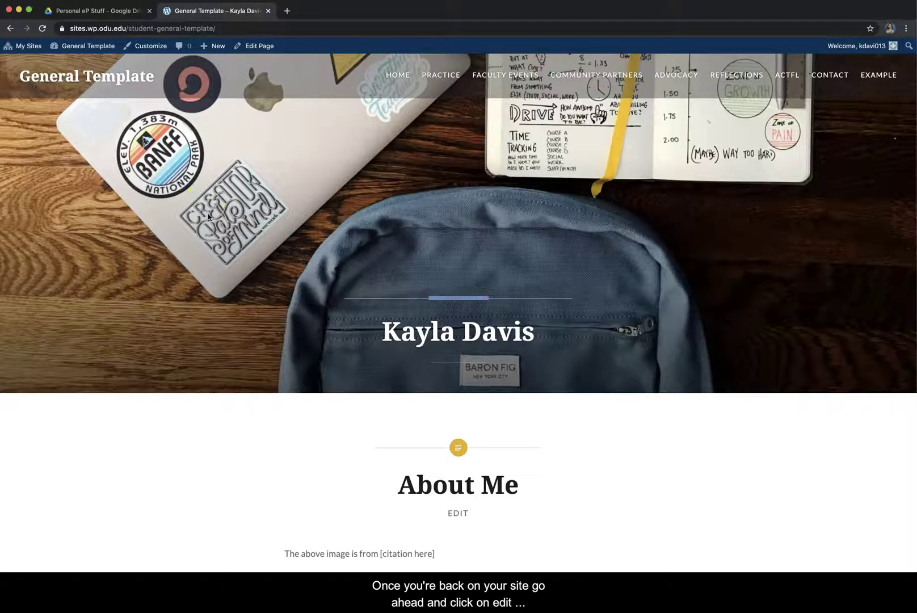
left_click(265, 50)
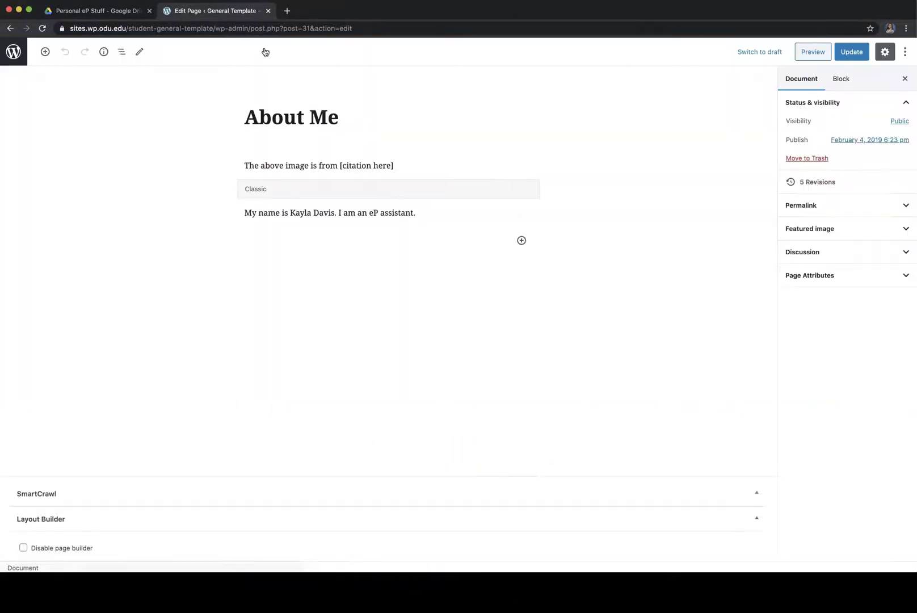
left_click(275, 61)
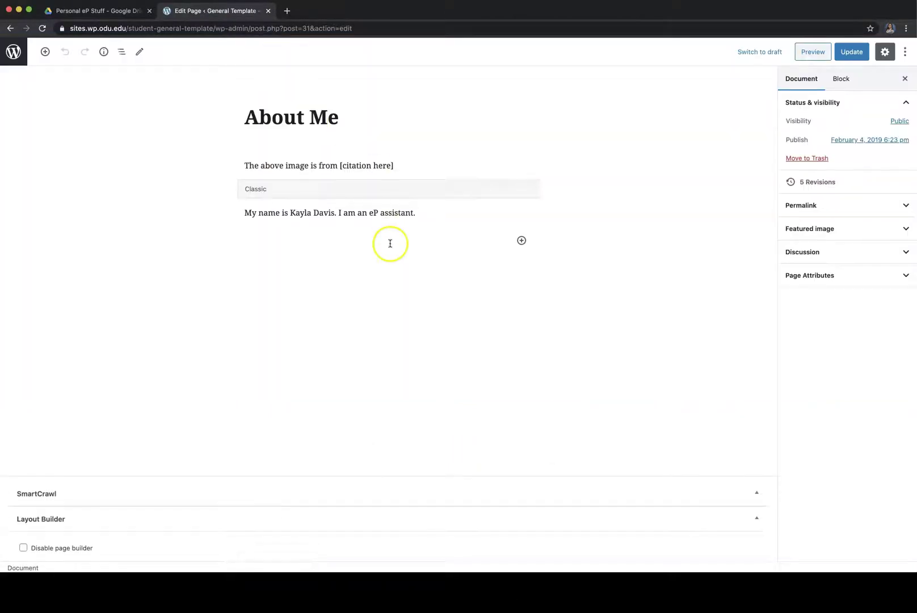
left_click(421, 212)
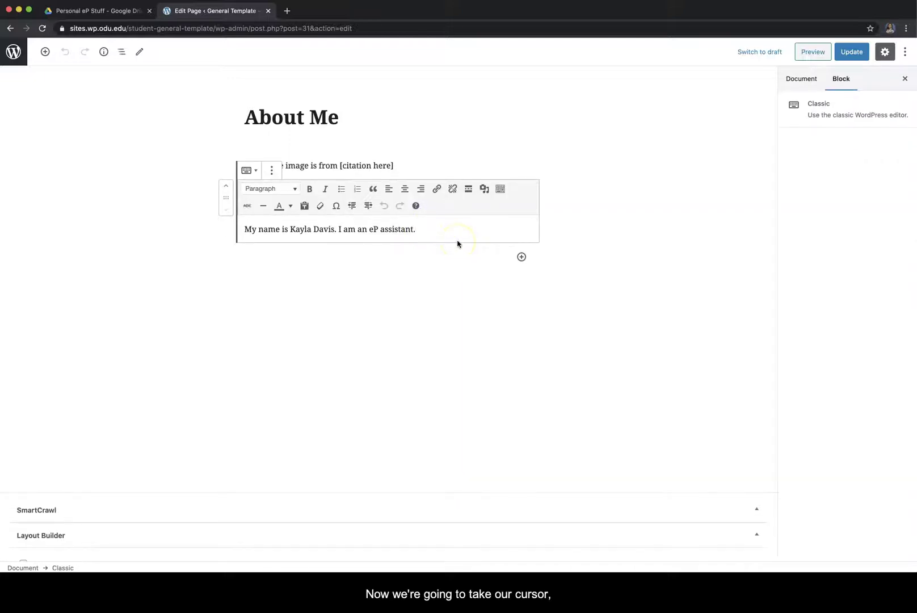
key("Return")
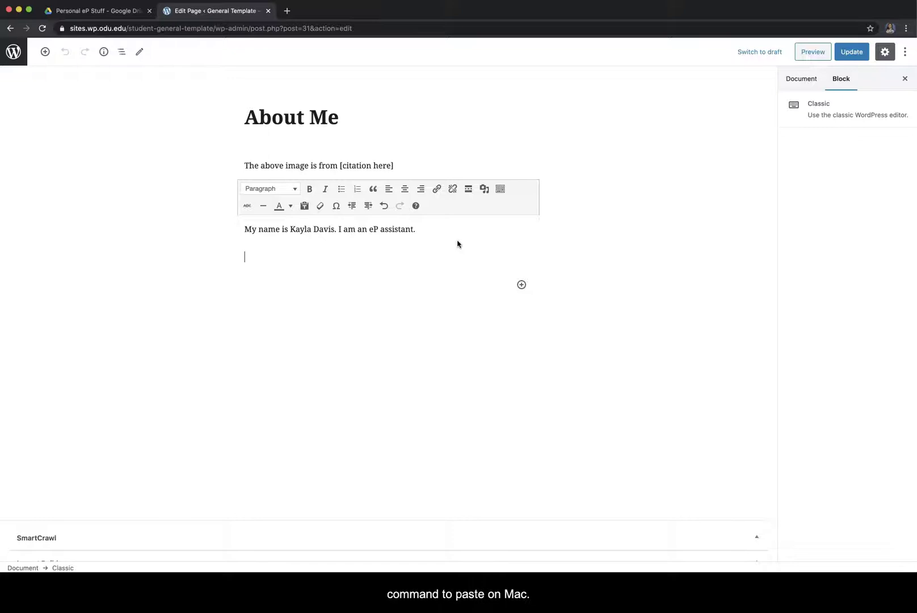
key("super+v")
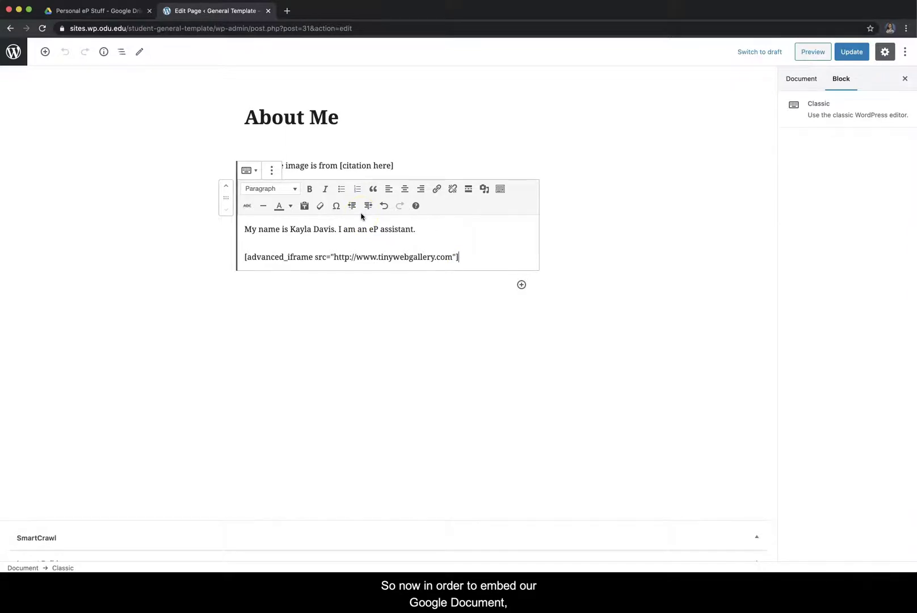
Set 'Wix templates instructions' sharing to 'Anyone with the link' can view and copy the link
left_click(101, 14)
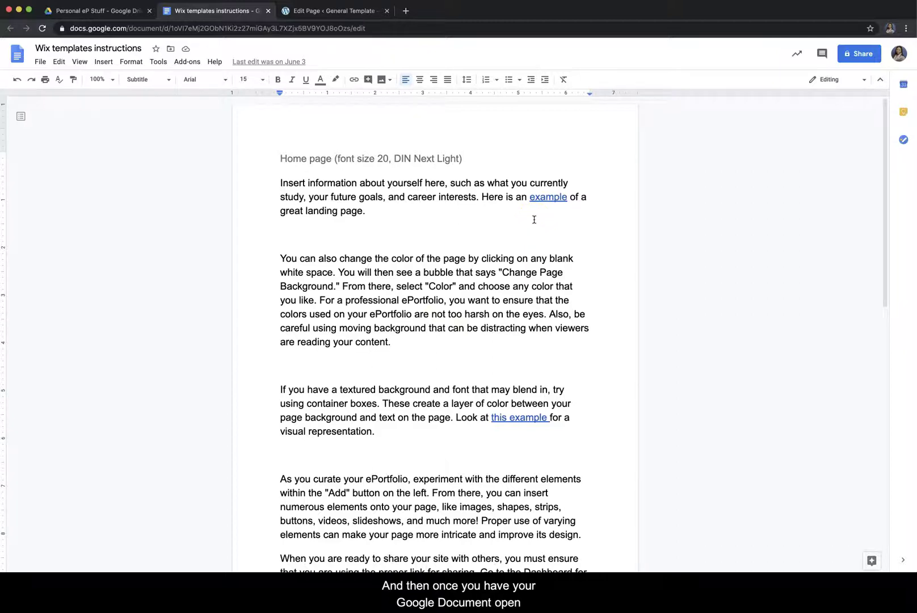
left_click(865, 54)
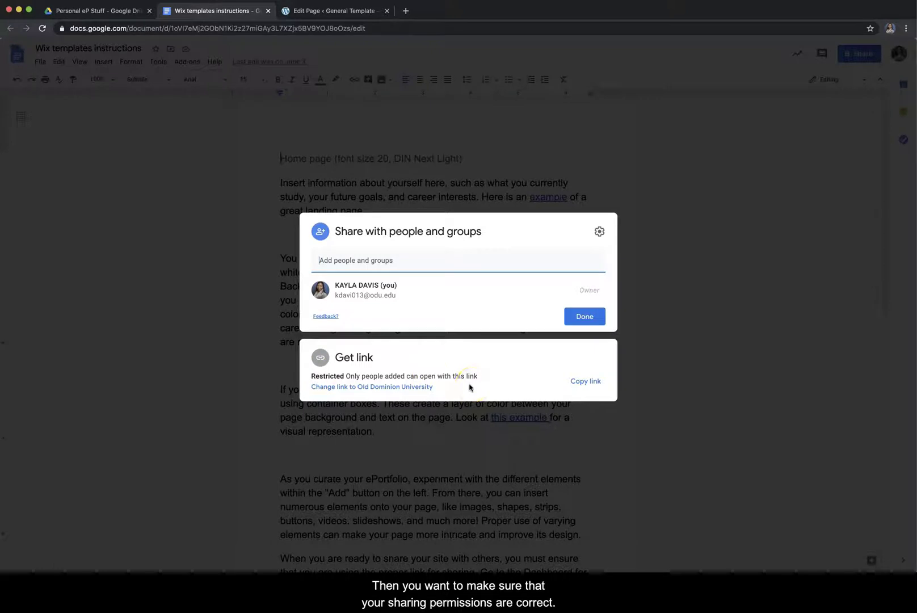
left_click(412, 388)
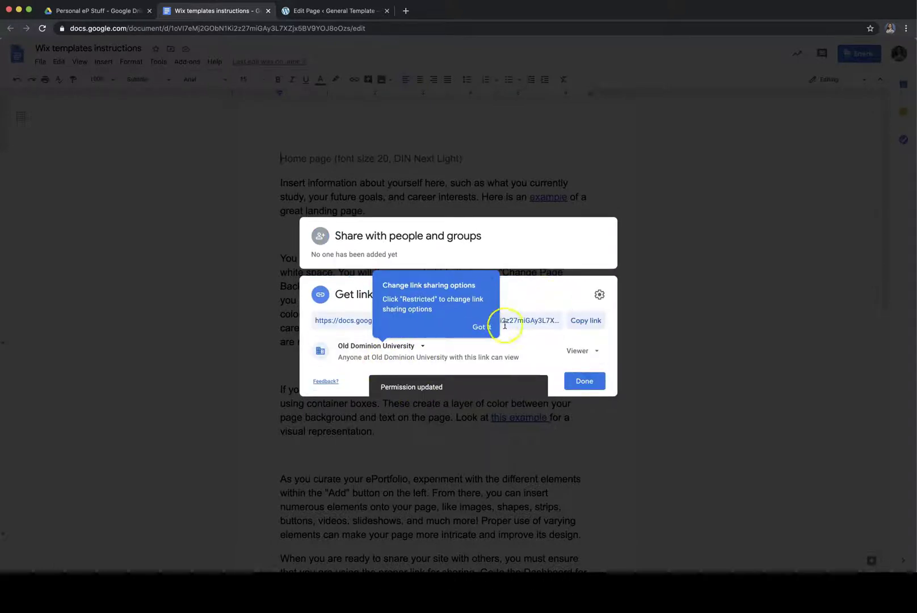
left_click(482, 326)
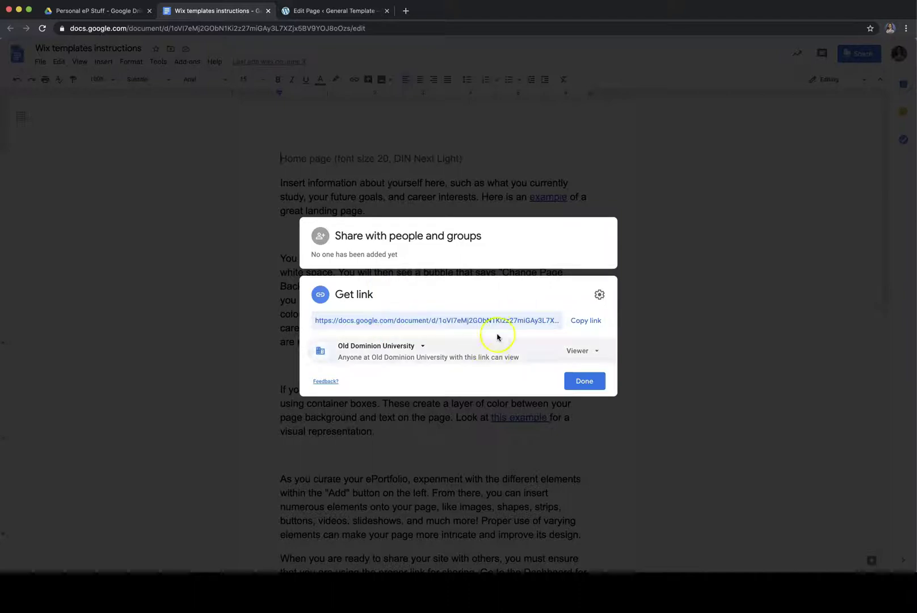
left_click(420, 347)
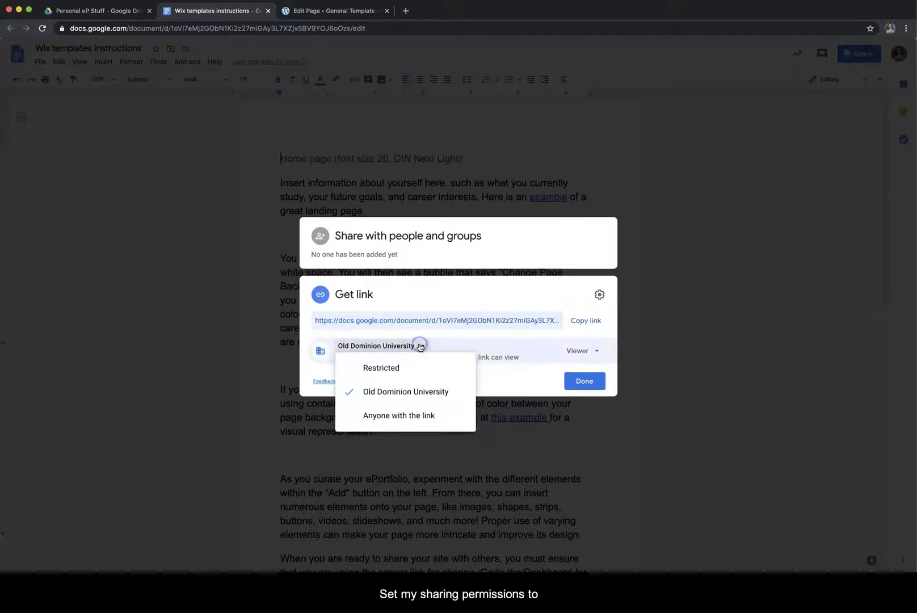
left_click(401, 420)
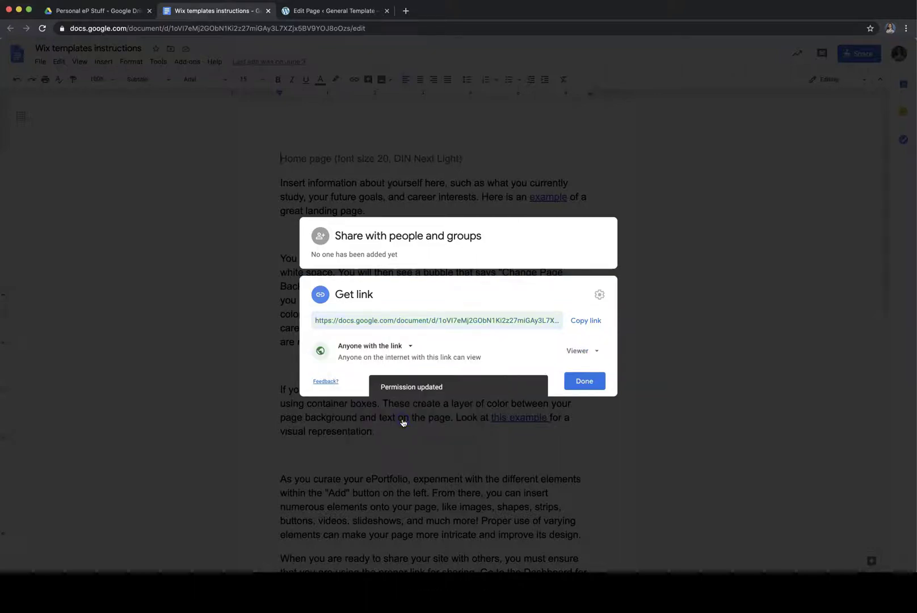
left_click(586, 321)
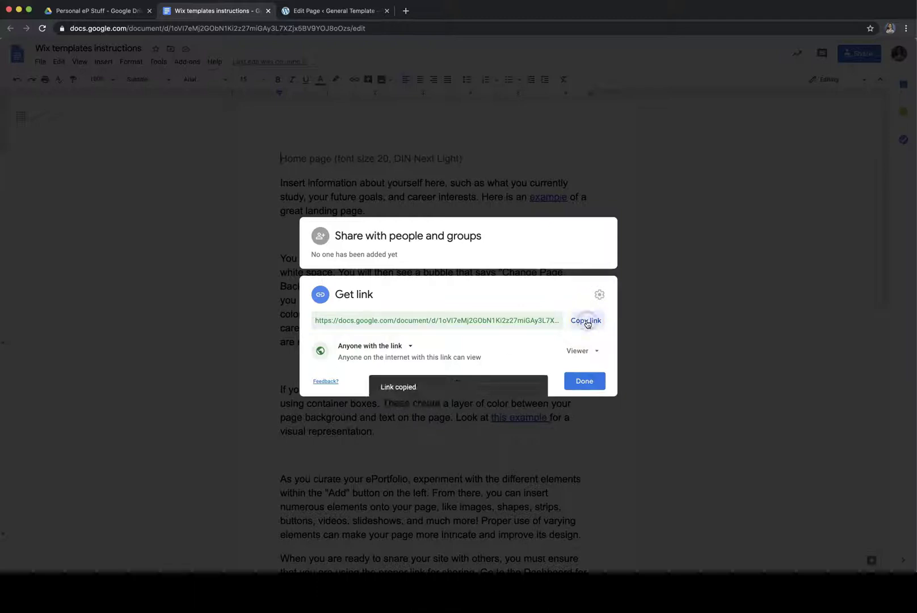
left_click(594, 384)
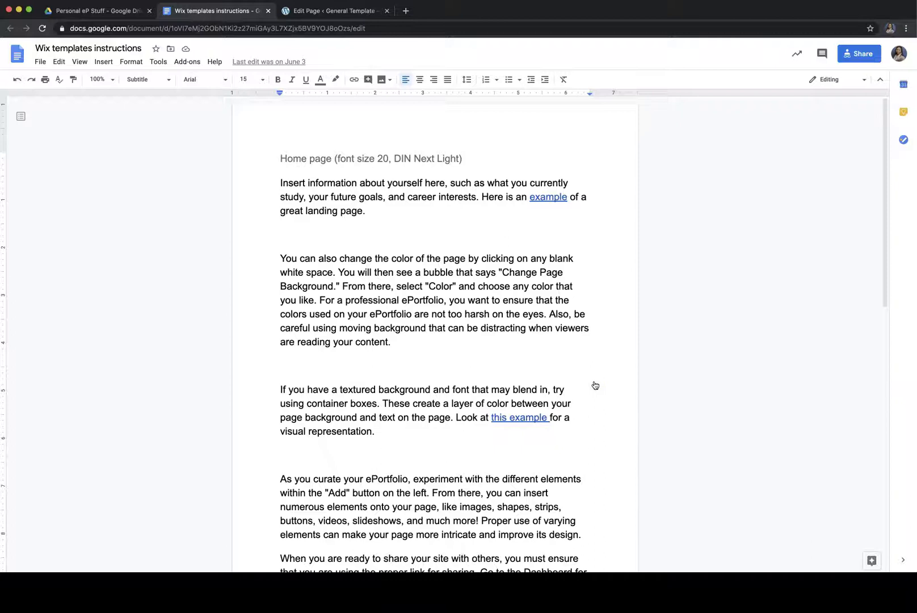
Replace the tinywebgallery URL in the shortcode with the Google Doc link and update the page
left_click(338, 10)
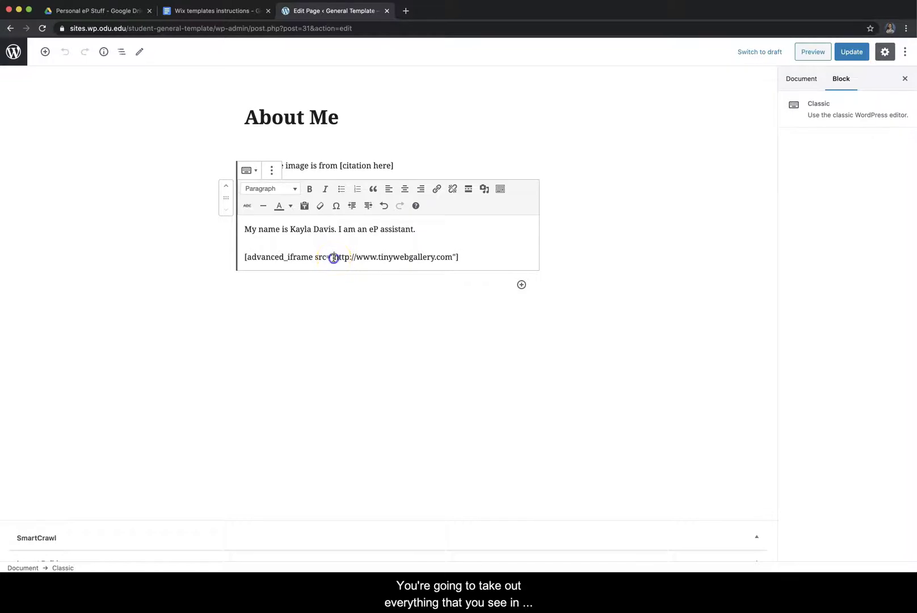
left_click_drag(372, 257, 454, 258)
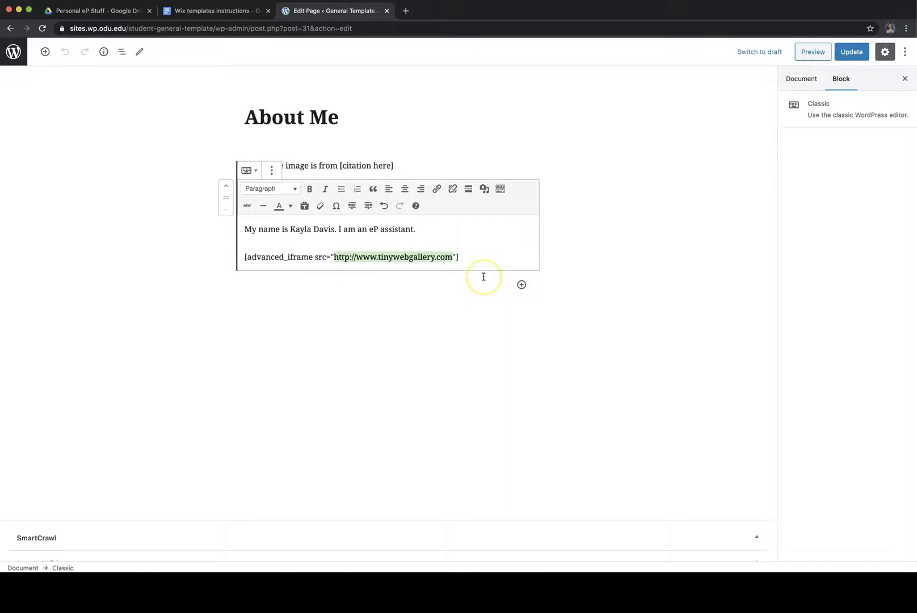
key("BackSpace")
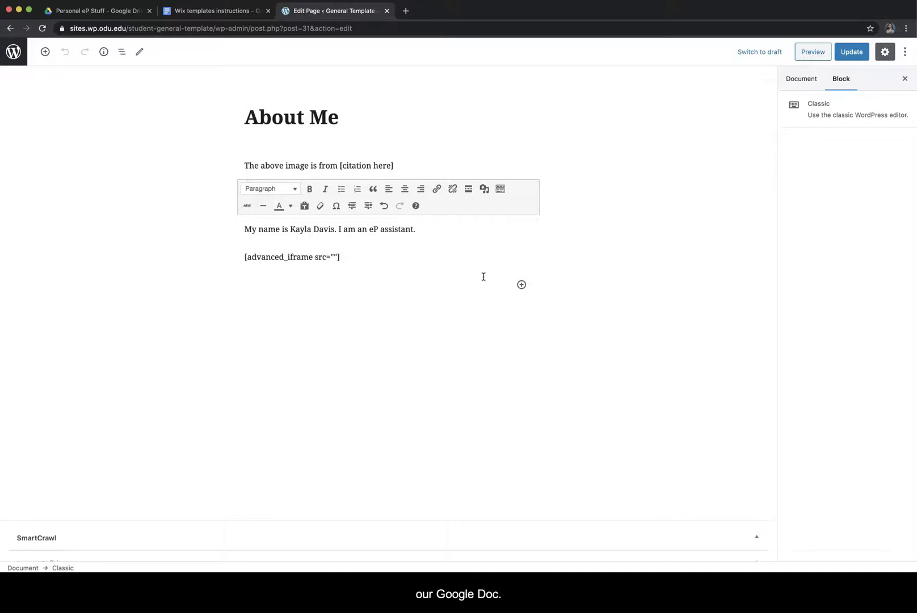
key("super+v")
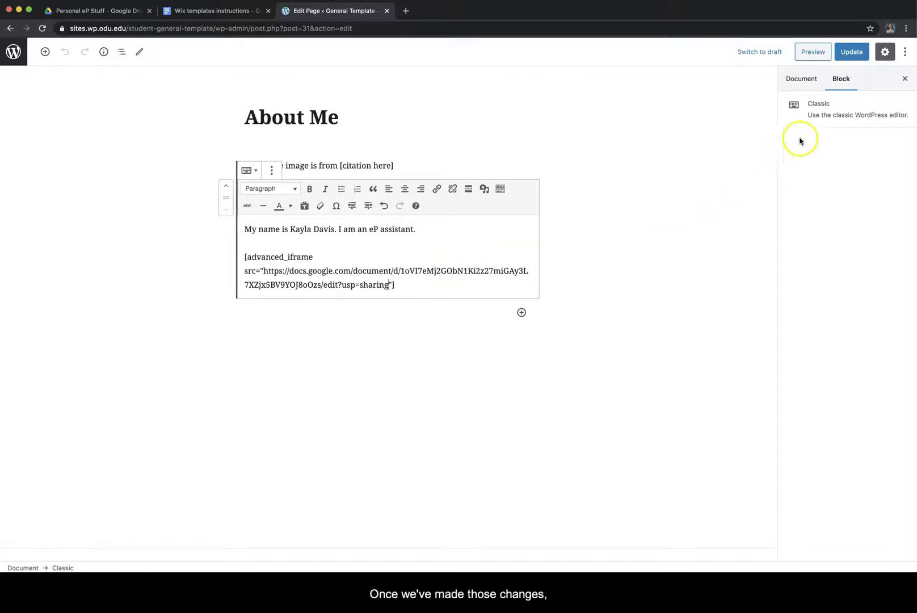
left_click(856, 53)
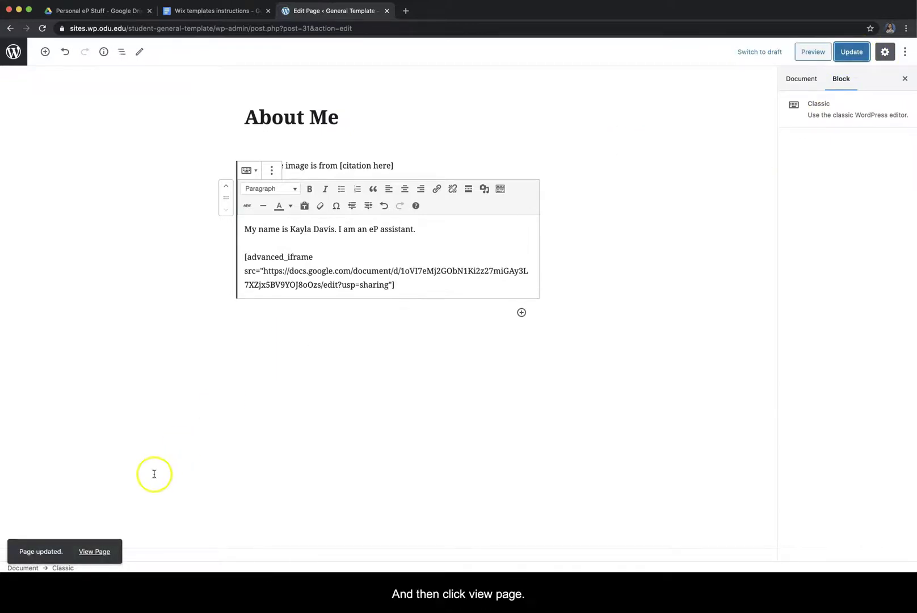
View the published About Me page and scroll through the embedded Wix templates instructions doc
left_click(97, 553)
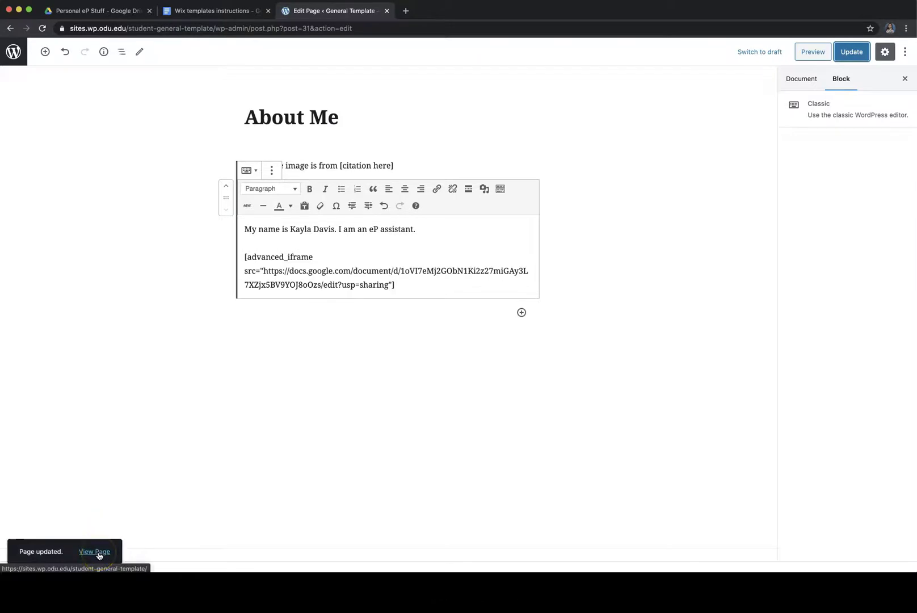
left_click(331, 482)
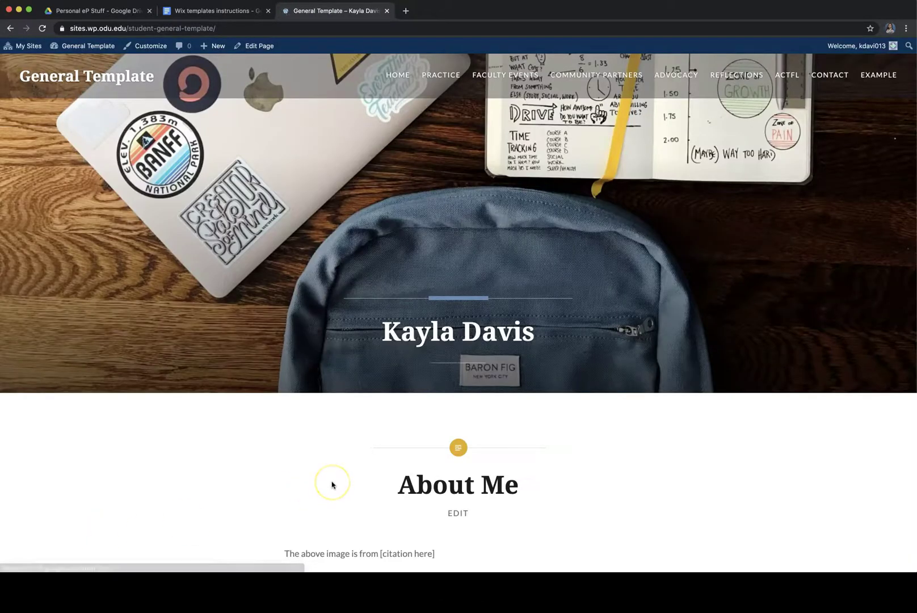
scroll(332, 483, "down", 2)
scroll(332, 484, "down", 6)
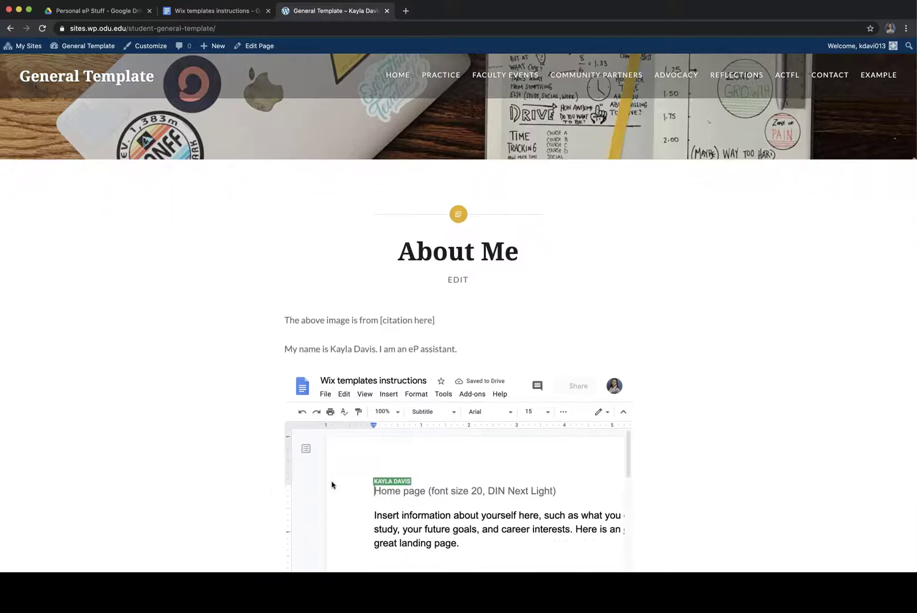
left_click(684, 459)
scroll(737, 462, "down", 5)
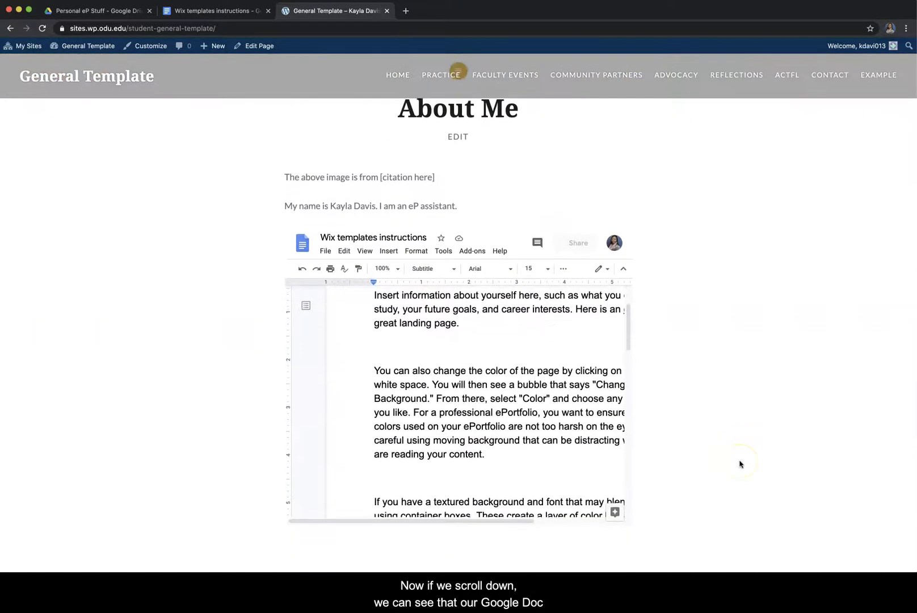
scroll(530, 424, "down", 2)
scroll(530, 425, "down", 8)
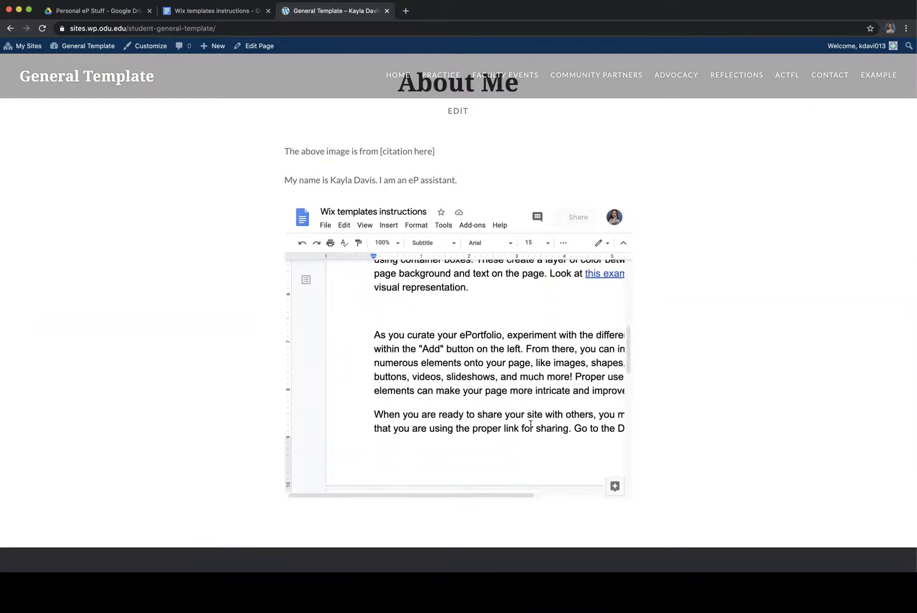
left_click_drag(514, 498, 628, 495)
scroll(780, 262, "up", 8)
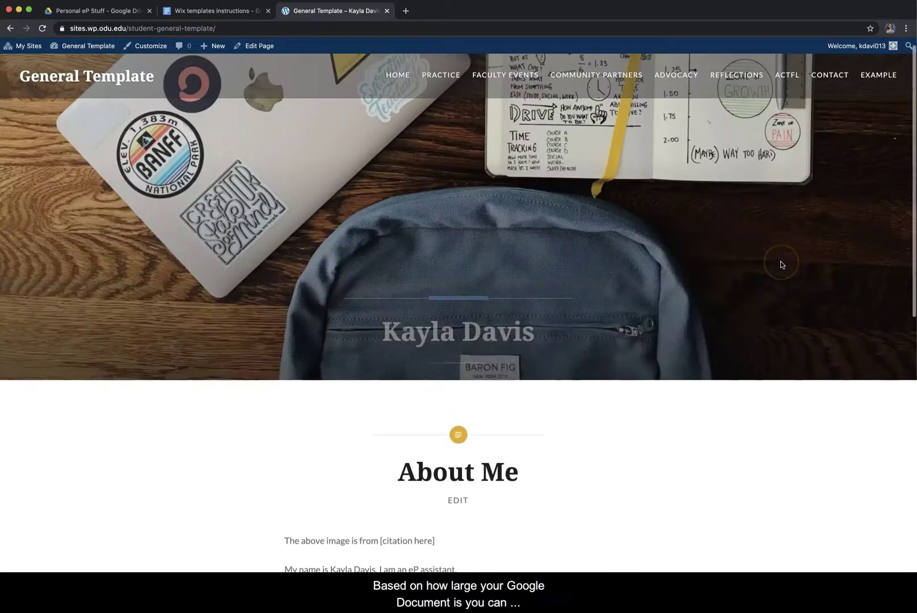
left_click(236, 217)
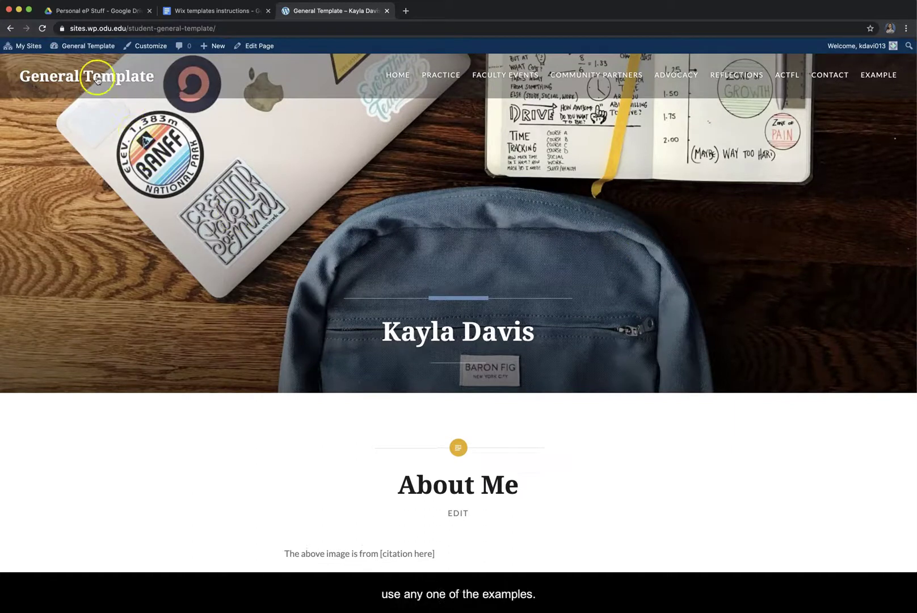
Return via Plugins to Advanced iFrame's settings and show its Basic Settings examples
left_click(66, 63)
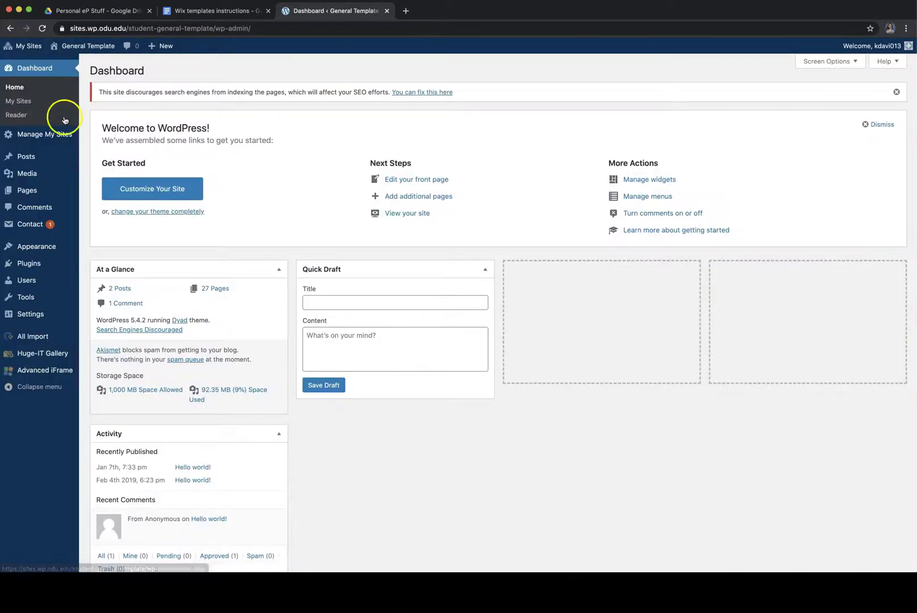
mouse_move(45, 245)
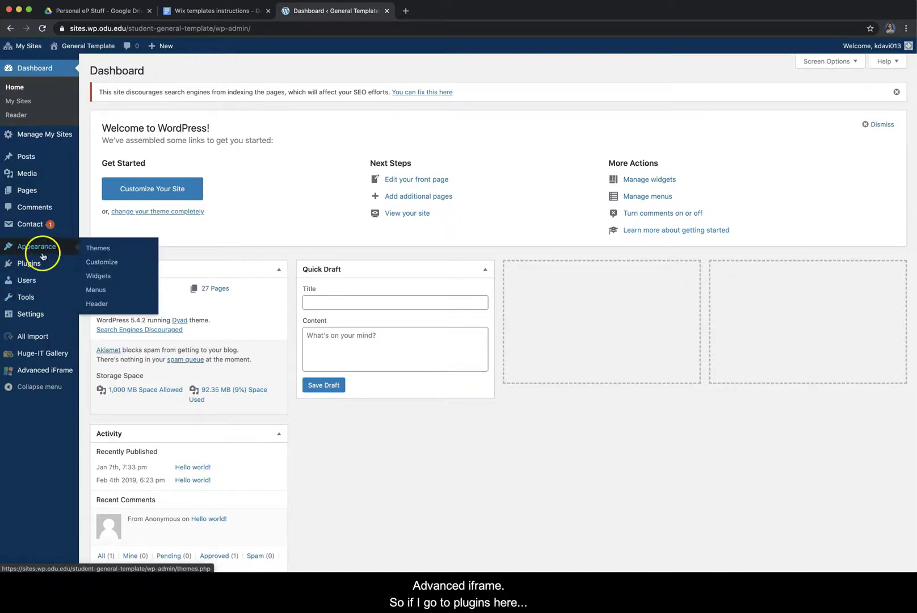
left_click(41, 262)
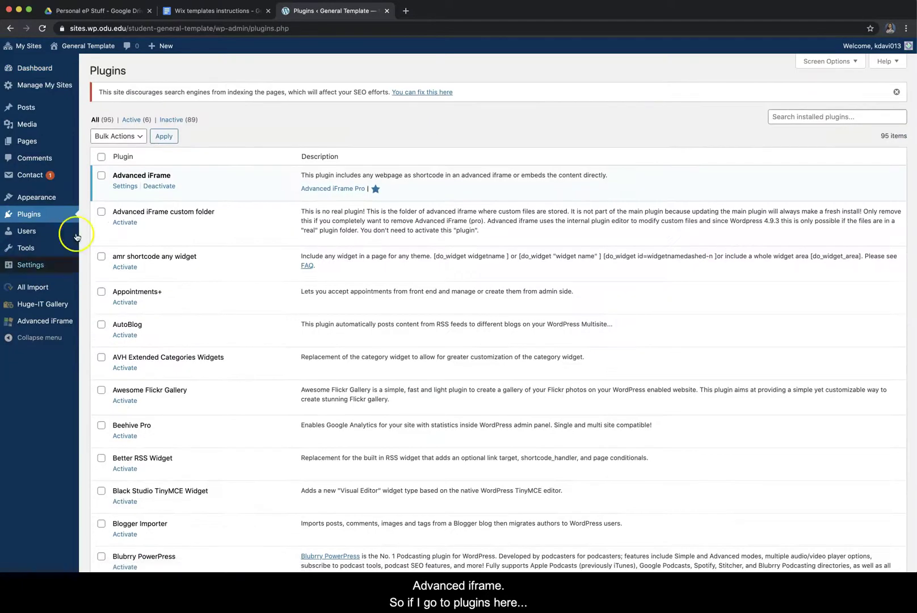
left_click(125, 188)
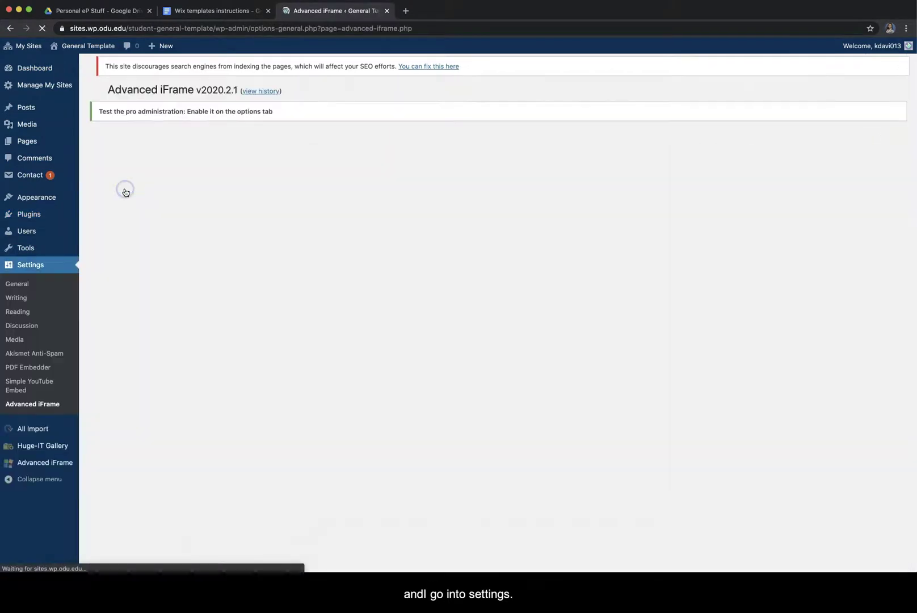
scroll(289, 358, "down", 5)
scroll(296, 356, "down", 5)
scroll(296, 356, "up", 2)
scroll(296, 356, "up", 5)
left_click(162, 80)
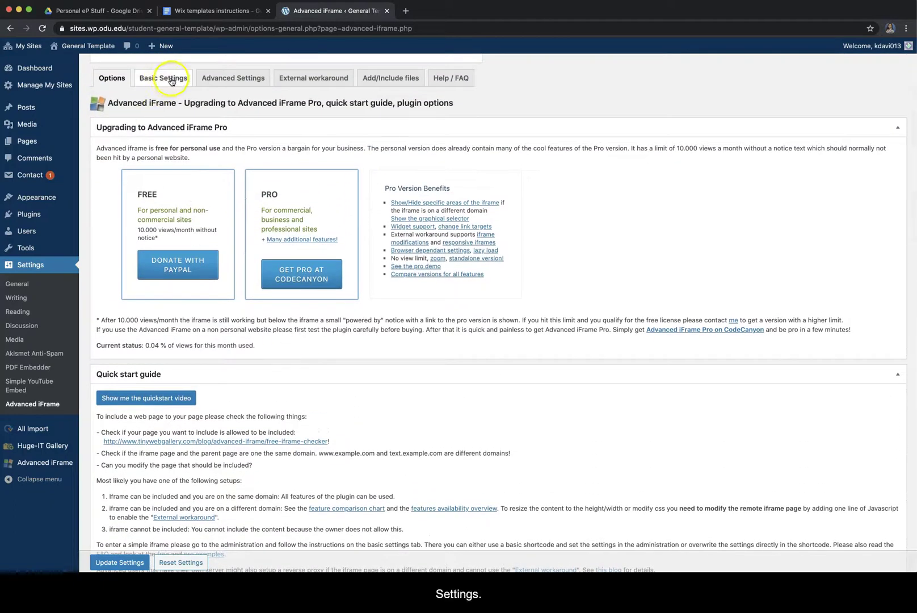